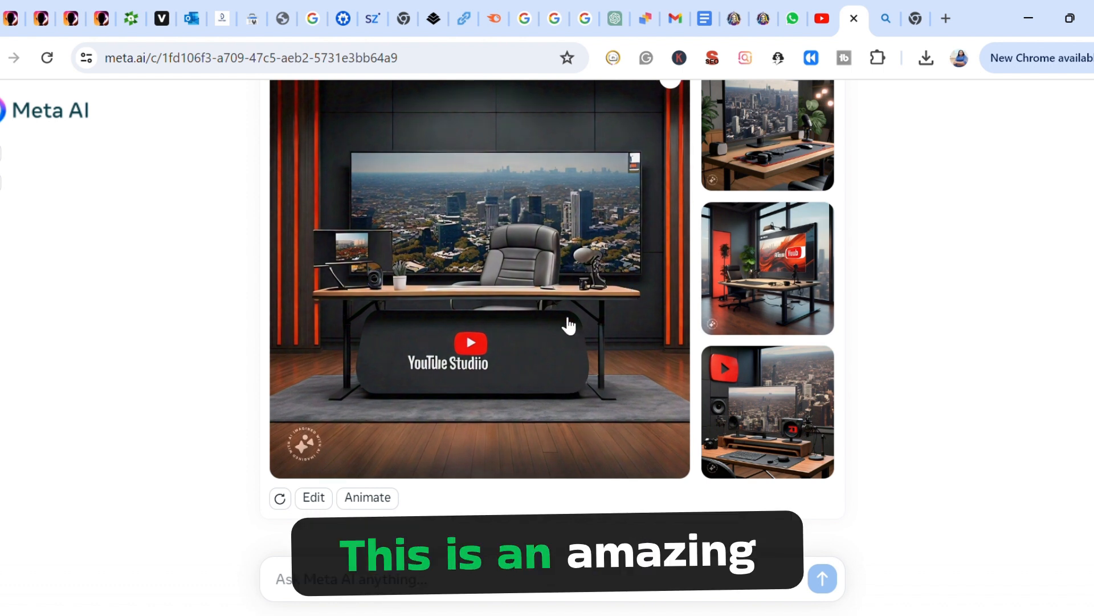
- View the generated YouTube studio background images enlarged and return to the chat
click(784, 171)
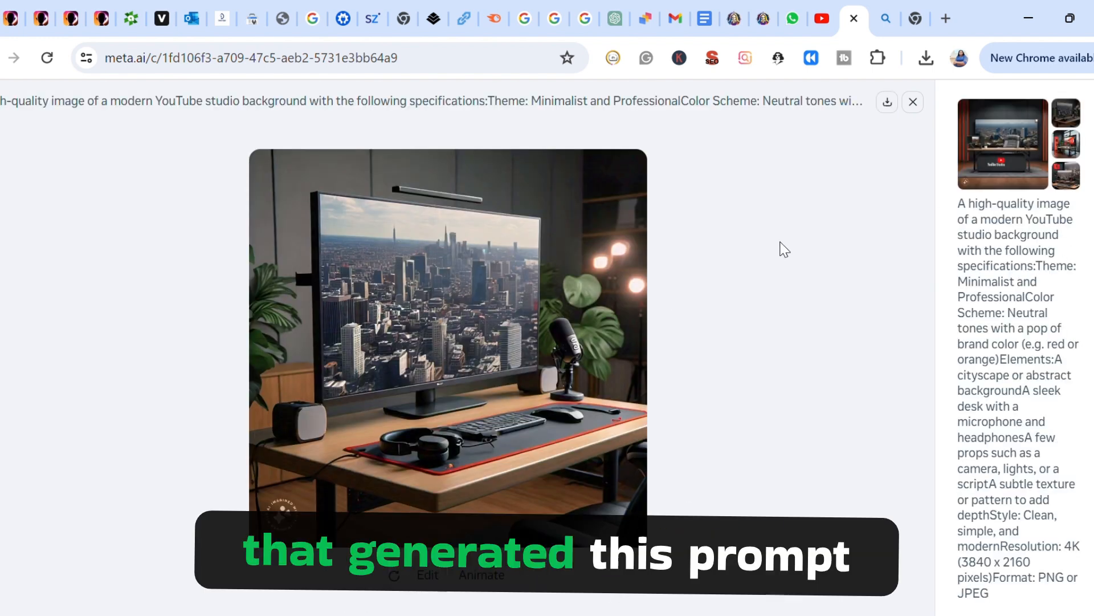
click(1055, 185)
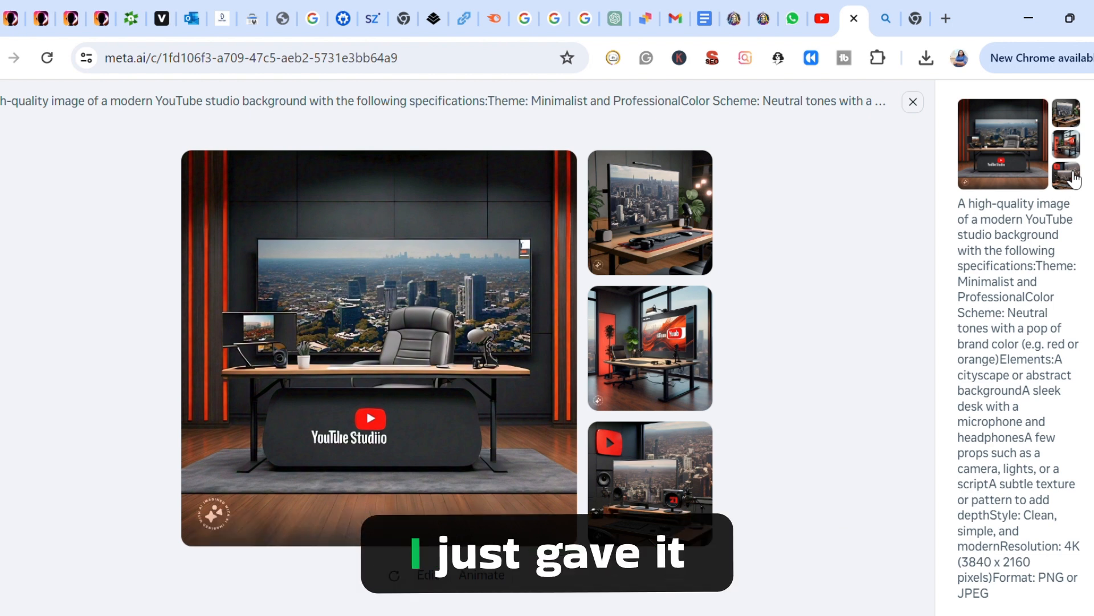
click(660, 348)
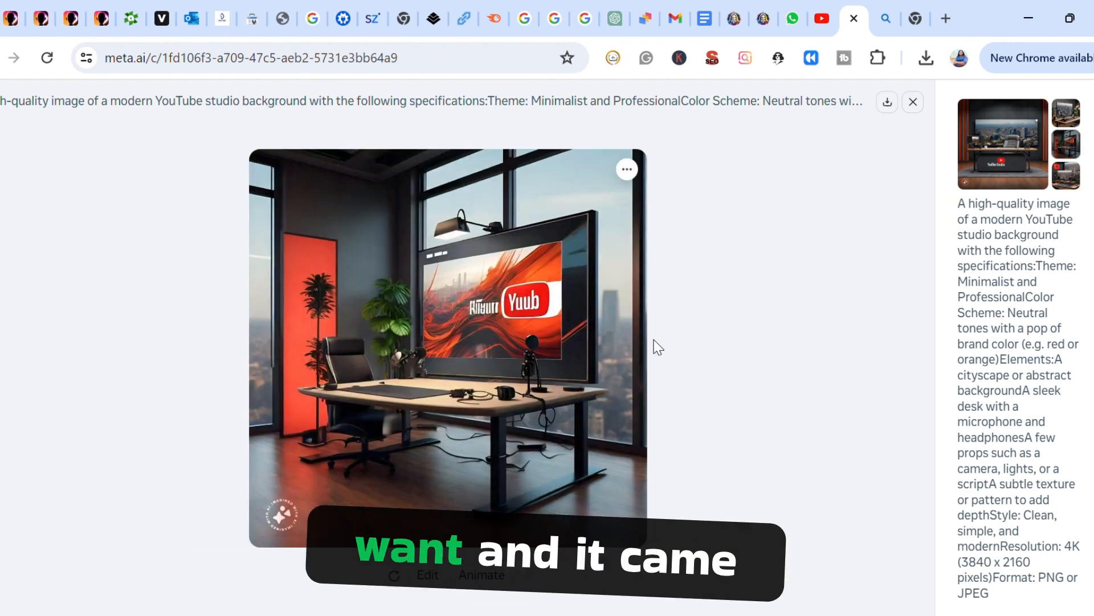
click(1070, 189)
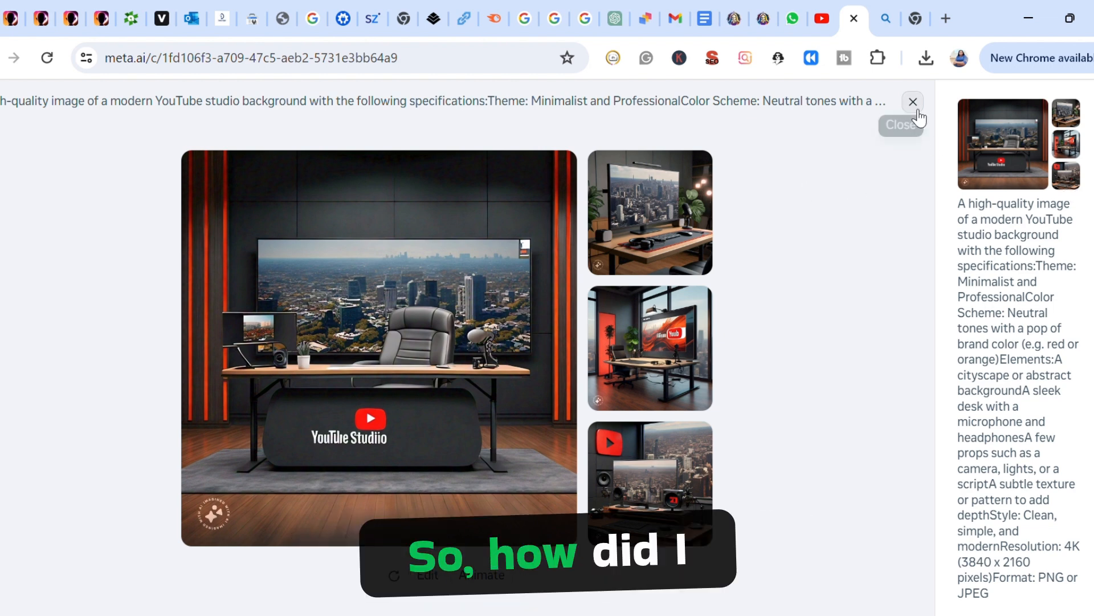
click(912, 102)
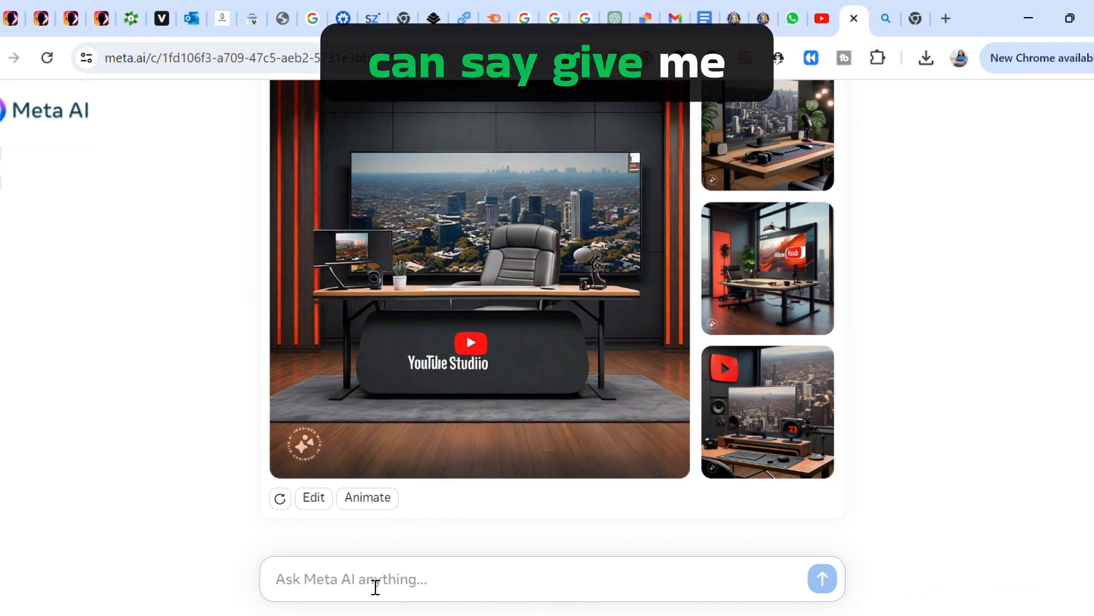
- Ask Meta AI: "GIVE ME A PROMPT TO GENERATE YOUTUBE STUDIO BACKGROUND"
text(GIVE)
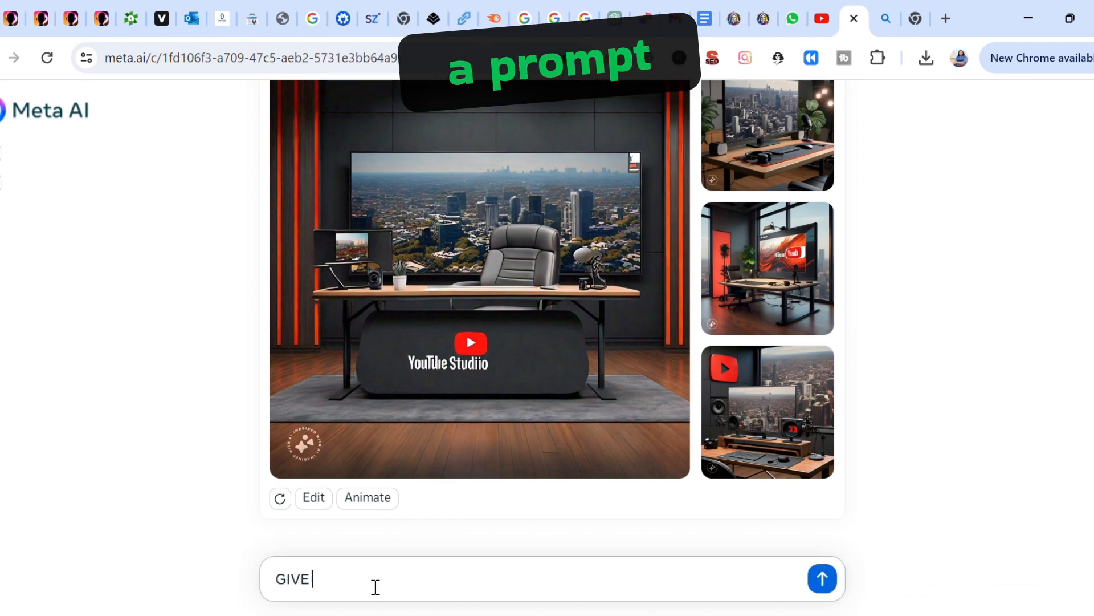
text( ME A)
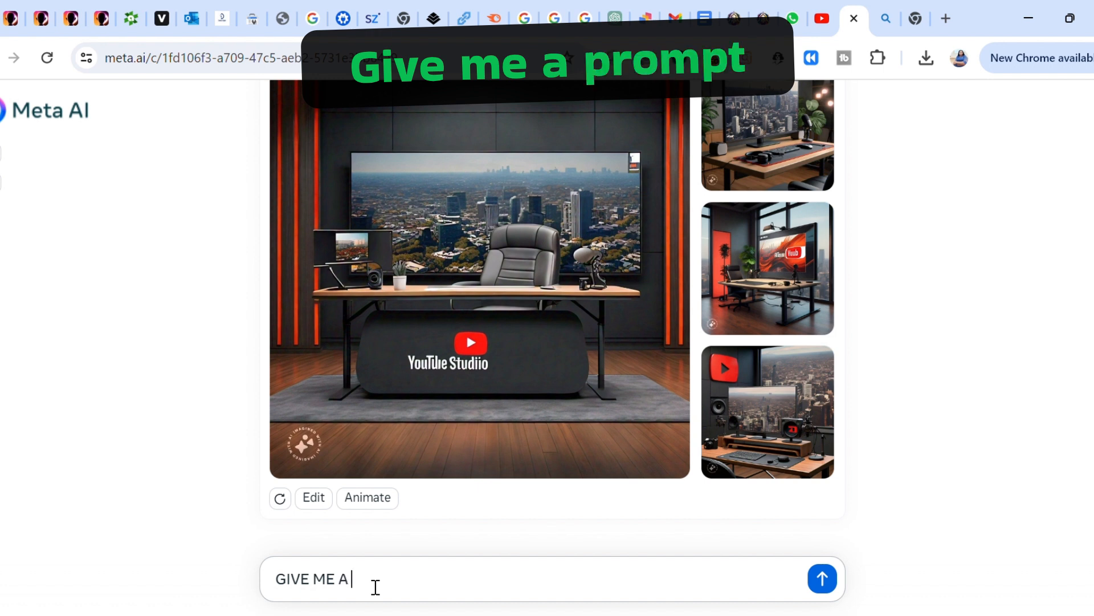
text( PROMP)
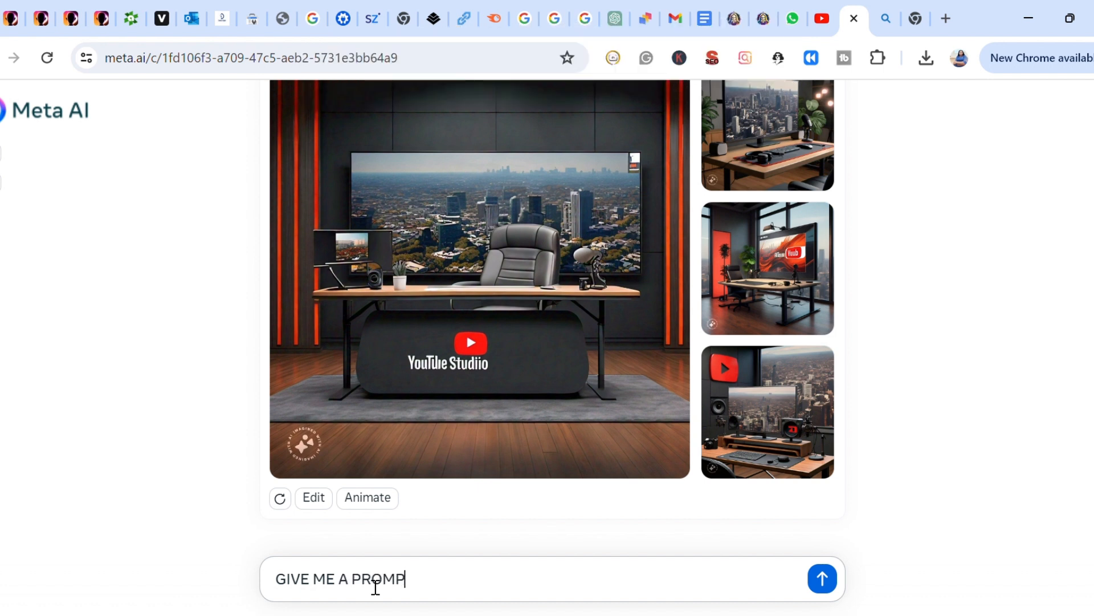
text(T TO GE)
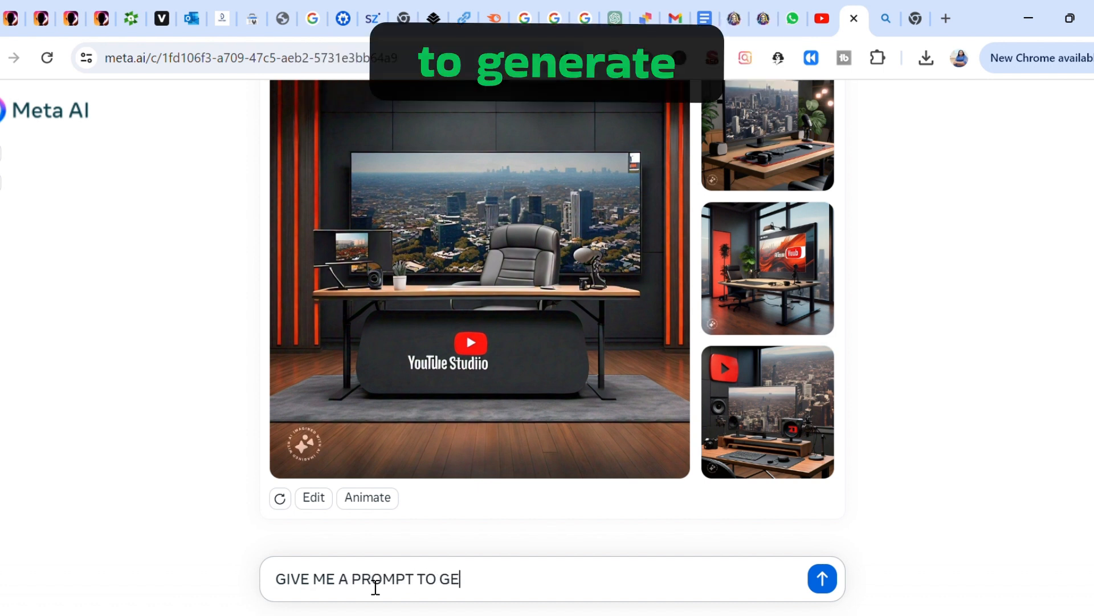
text(NERATU)
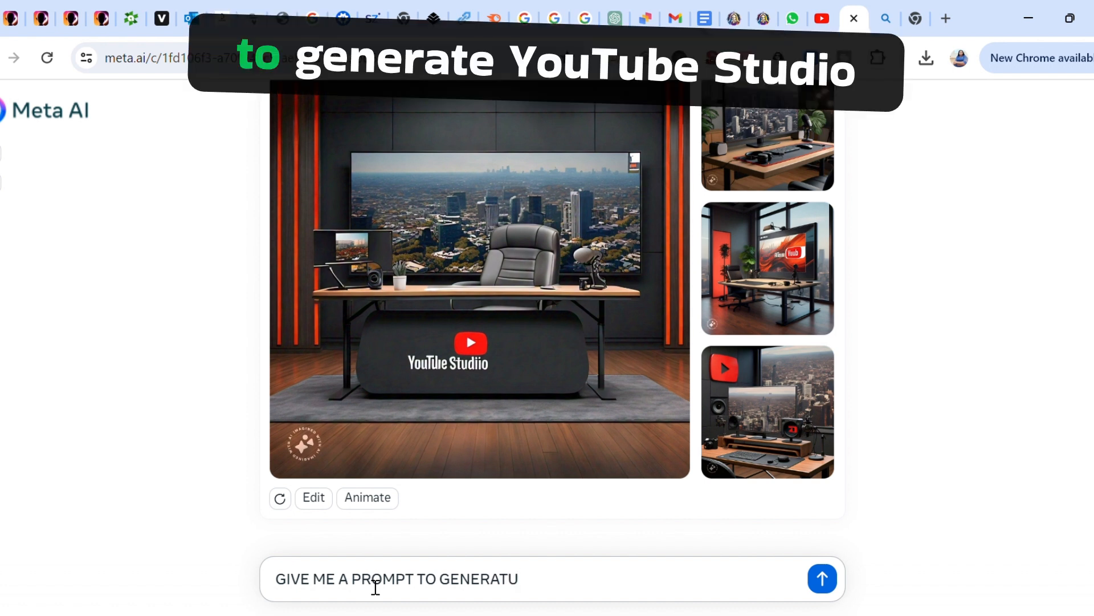
key(BackSpace)
text(E )
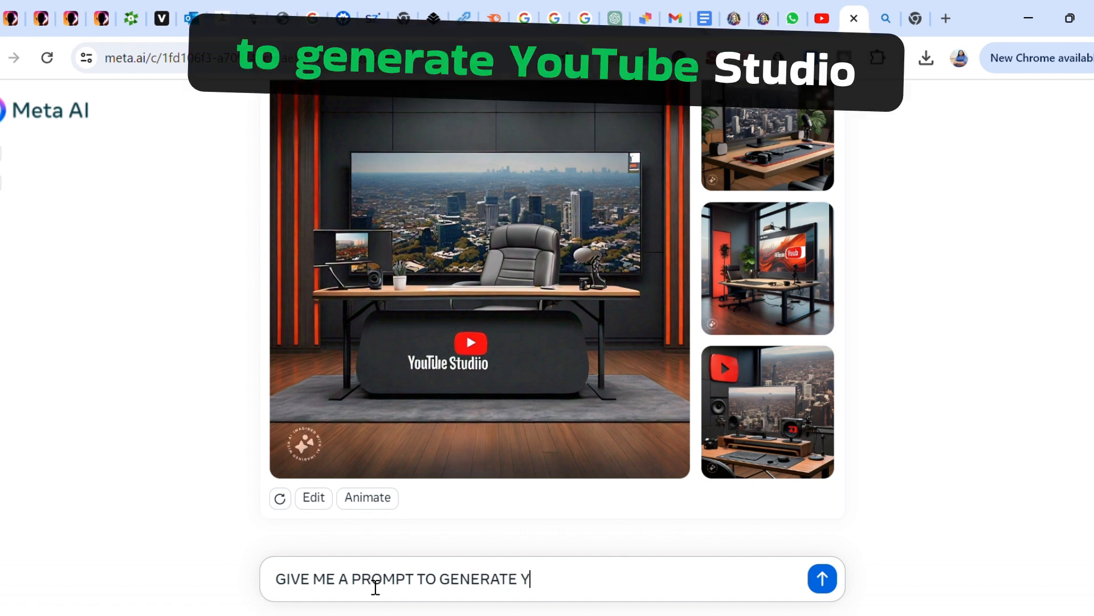
text(YOUTUBE)
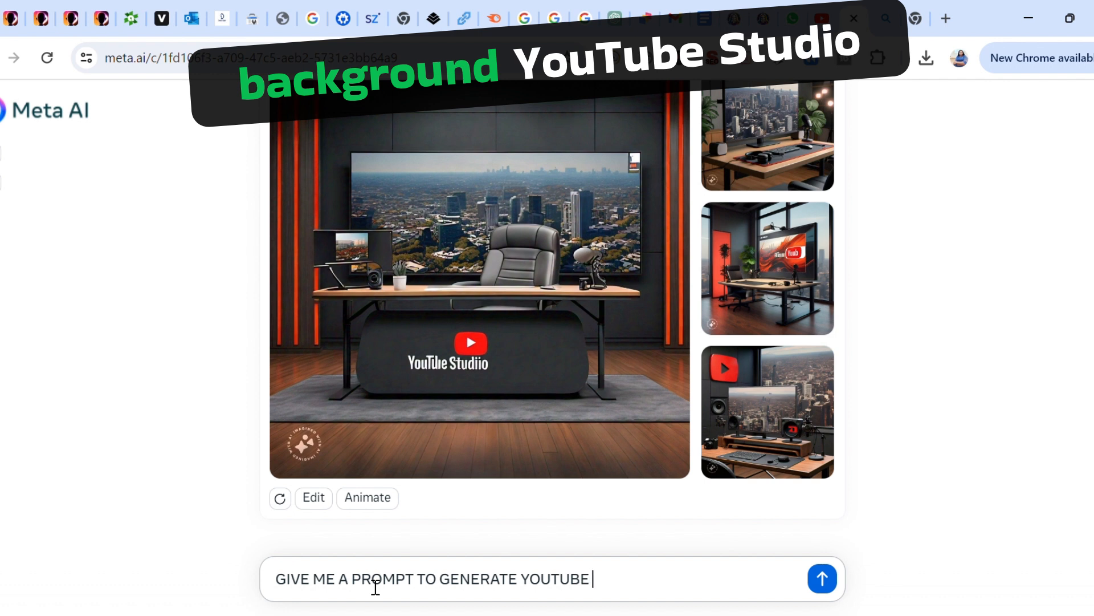
text( STUDI)
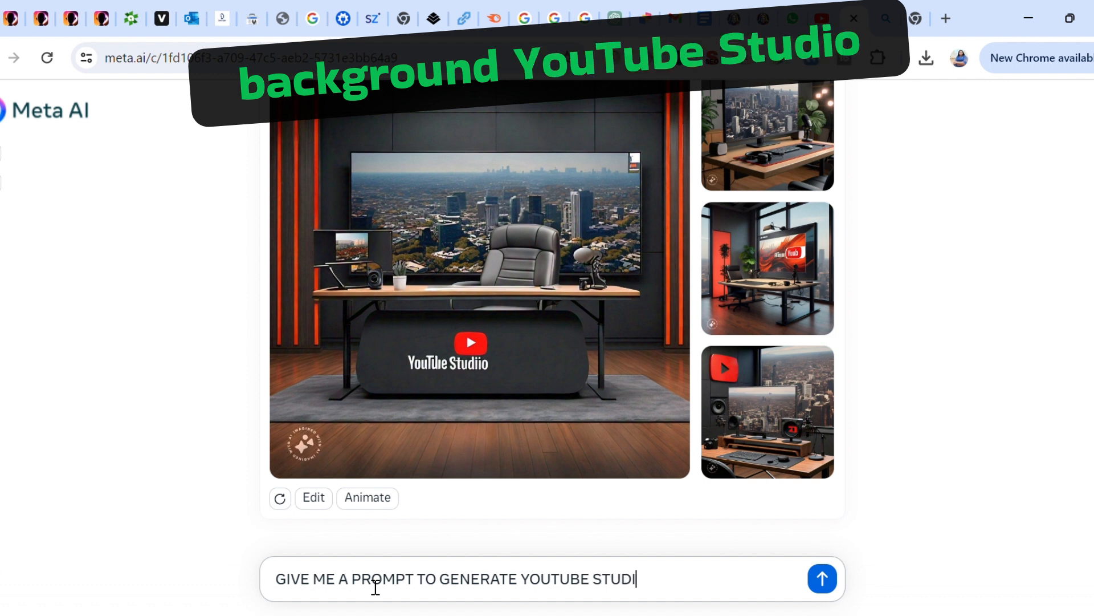
text(O BACK)
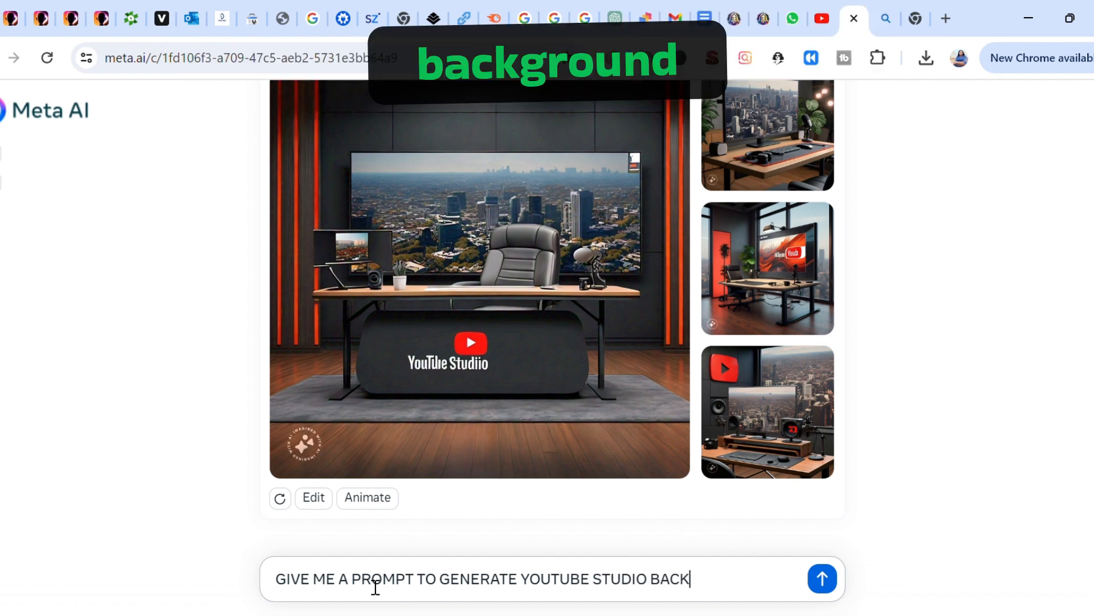
text(GROUND)
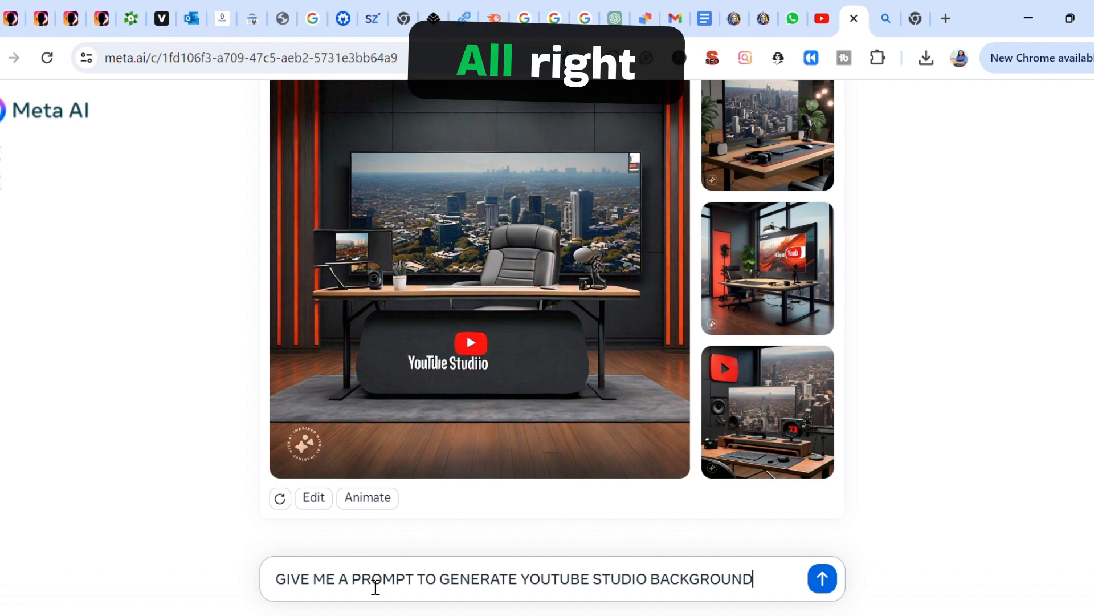
key(Return)
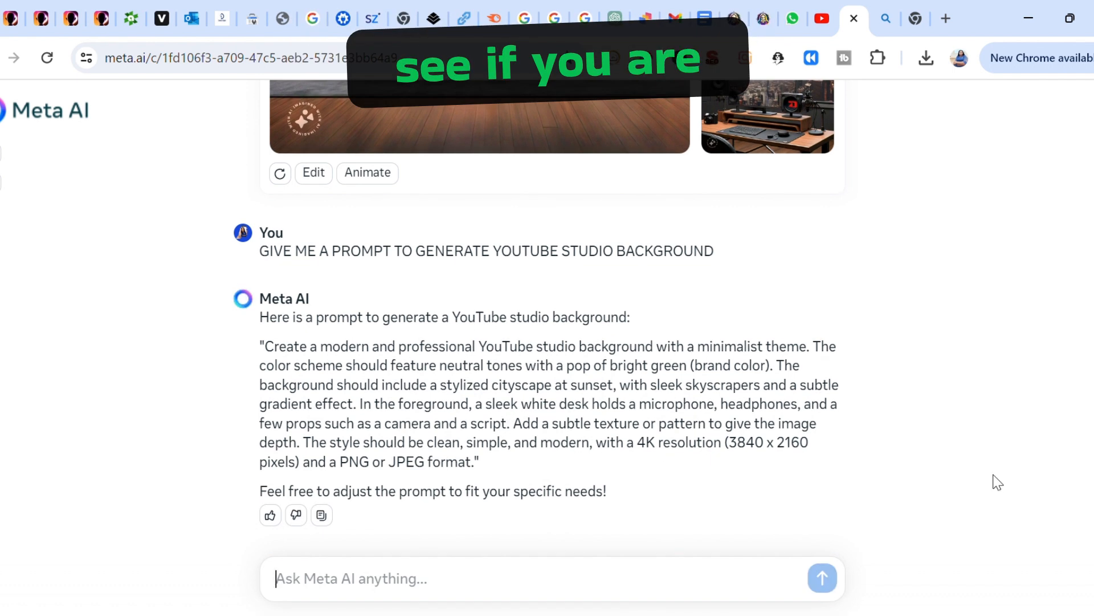
- Copy the quoted studio background prompt from Meta AI's reply into a new message
drag(482, 464, 251, 349)
key(ctrl+c)
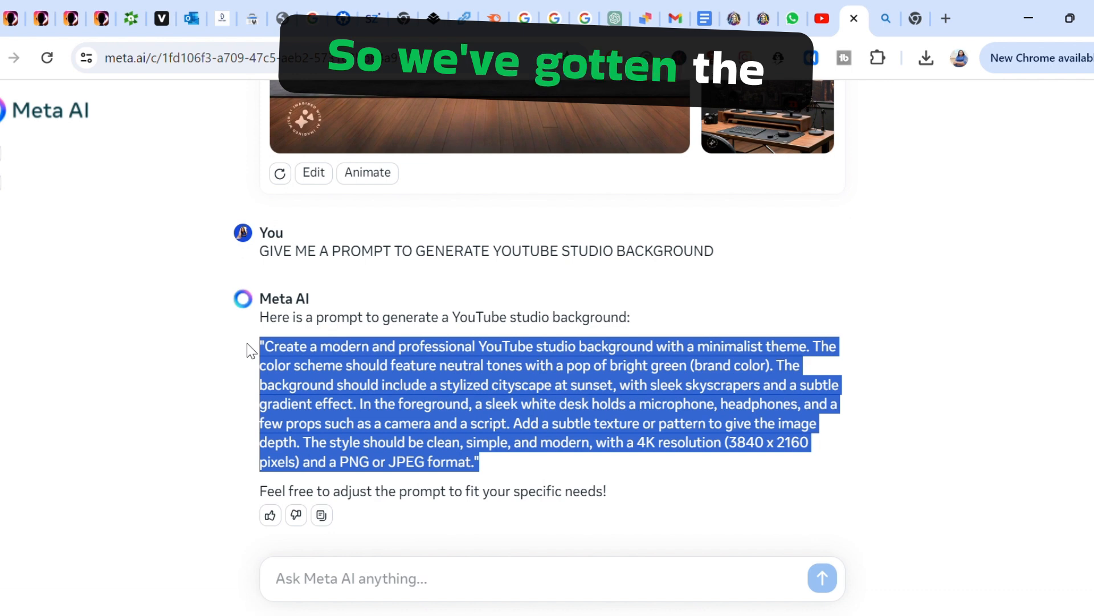
click(382, 589)
key(ctrl+v)
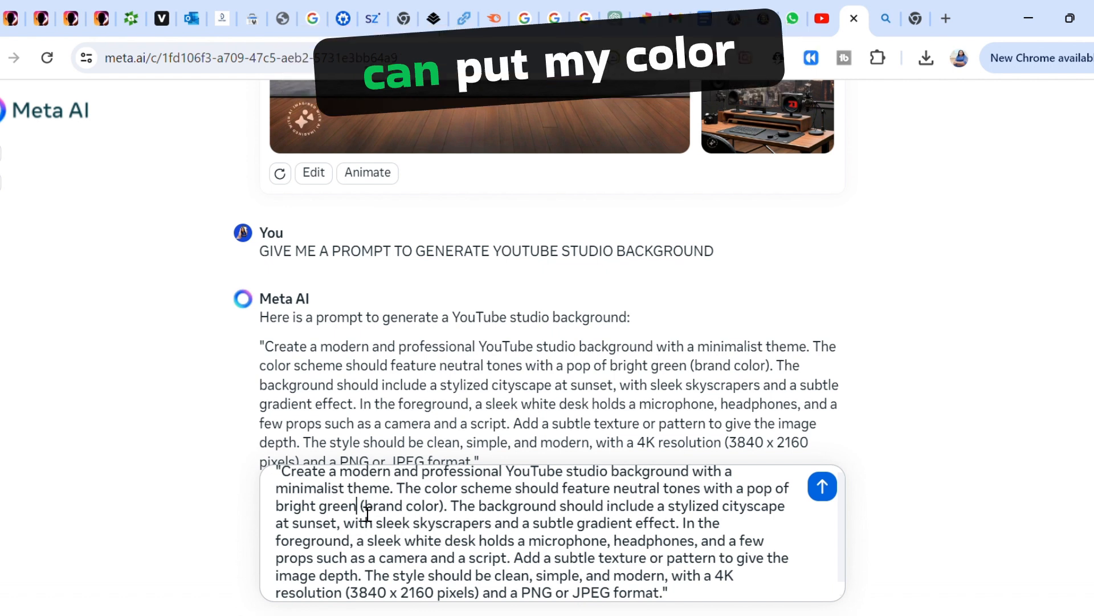
- Replace the brand color "green" in the message with "navy blue and red"
key(BackSpace)
key(BackSpace)
key(BackSpace)
key(BackSpace)
key(BackSpace)
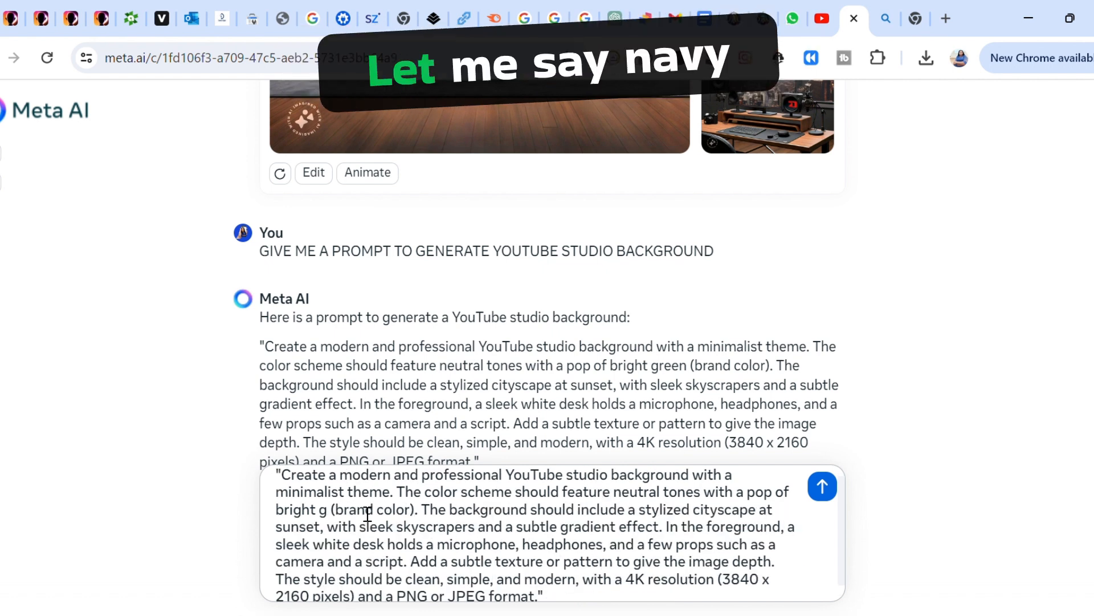
text(nan)
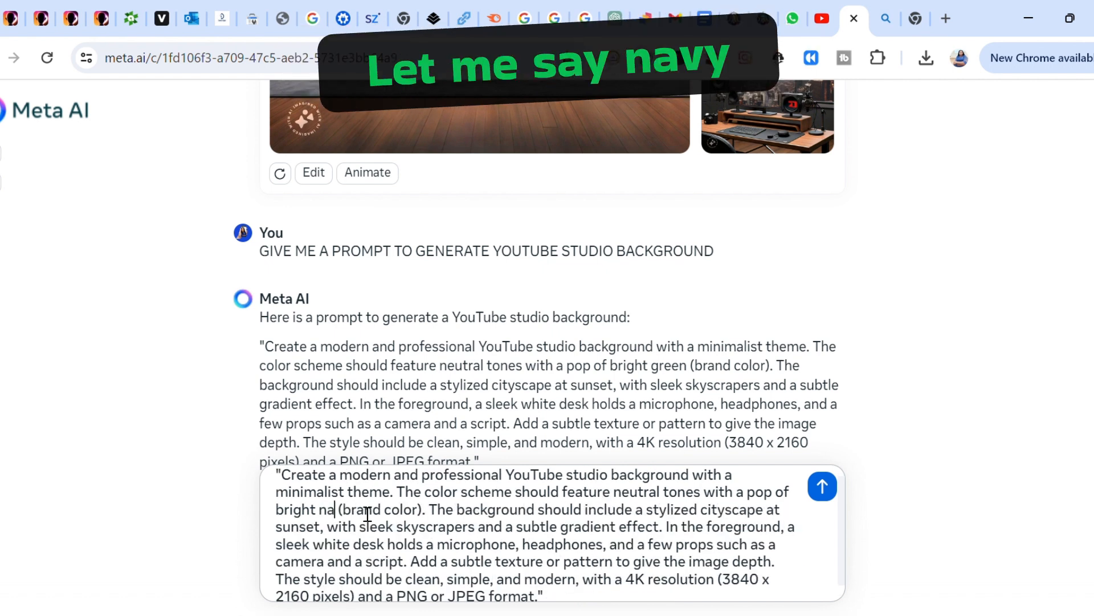
key(BackSpace)
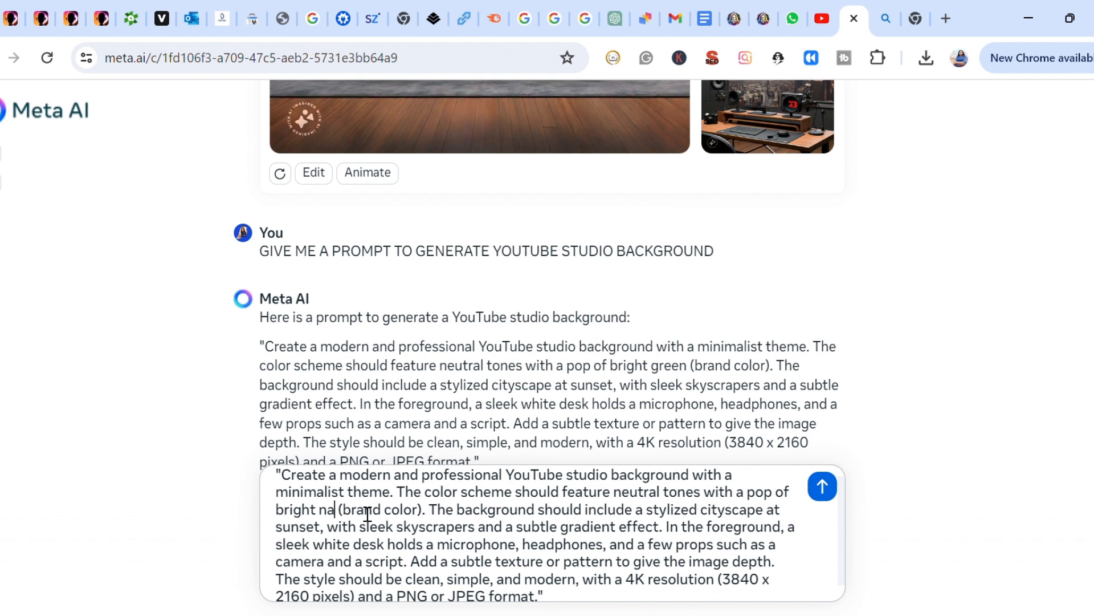
text(vy bl)
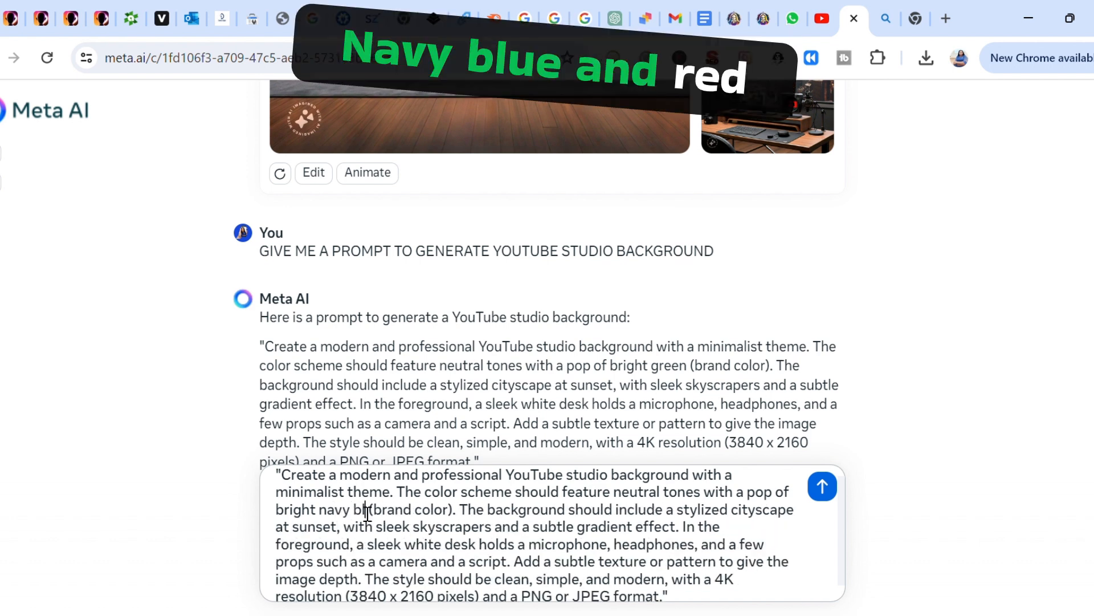
text(ue and)
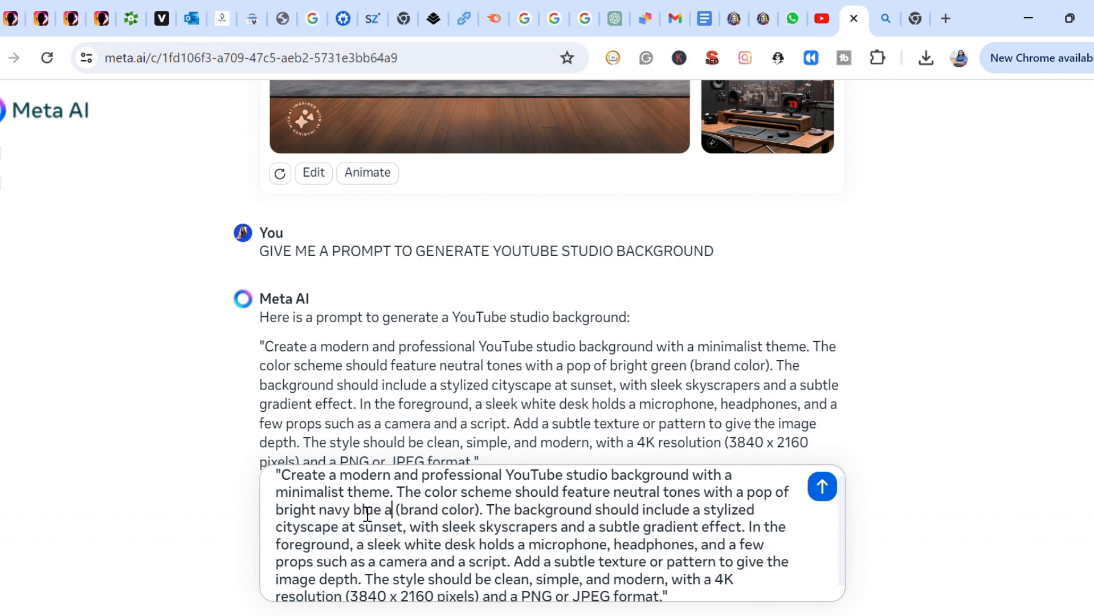
text( red)
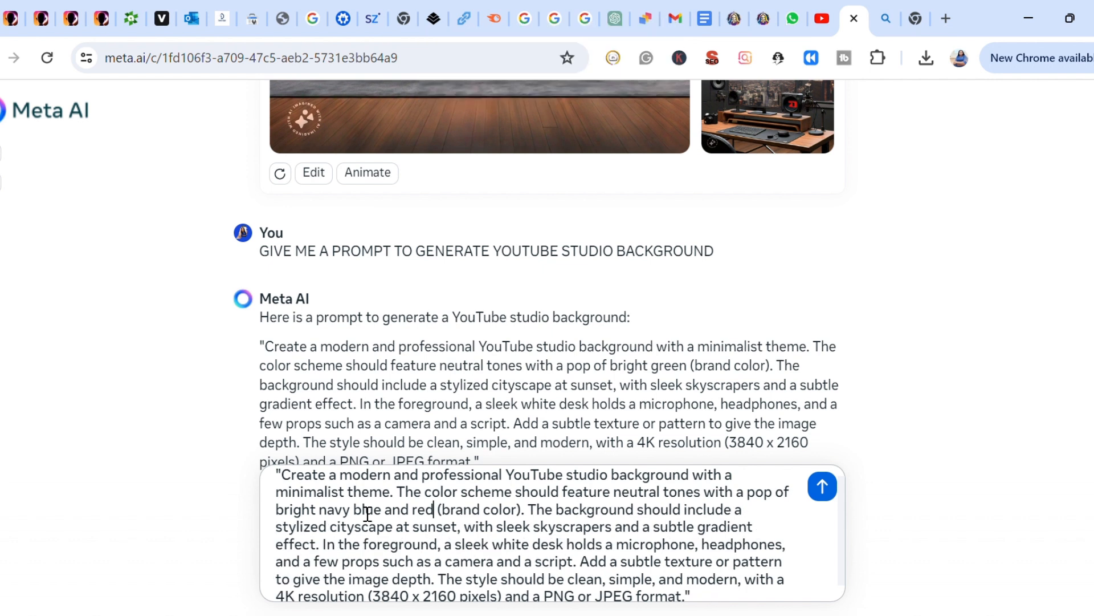
- Remove the "(brand color)" note after the color names in the message
click(529, 511)
key(BackSpace)
key(BackSpace)
key(BackSpace)
key(BackSpace)
key(BackSpace)
key(BackSpace)
key(BackSpace)
key(BackSpace)
key(BackSpace)
key(BackSpace)
key(BackSpace)
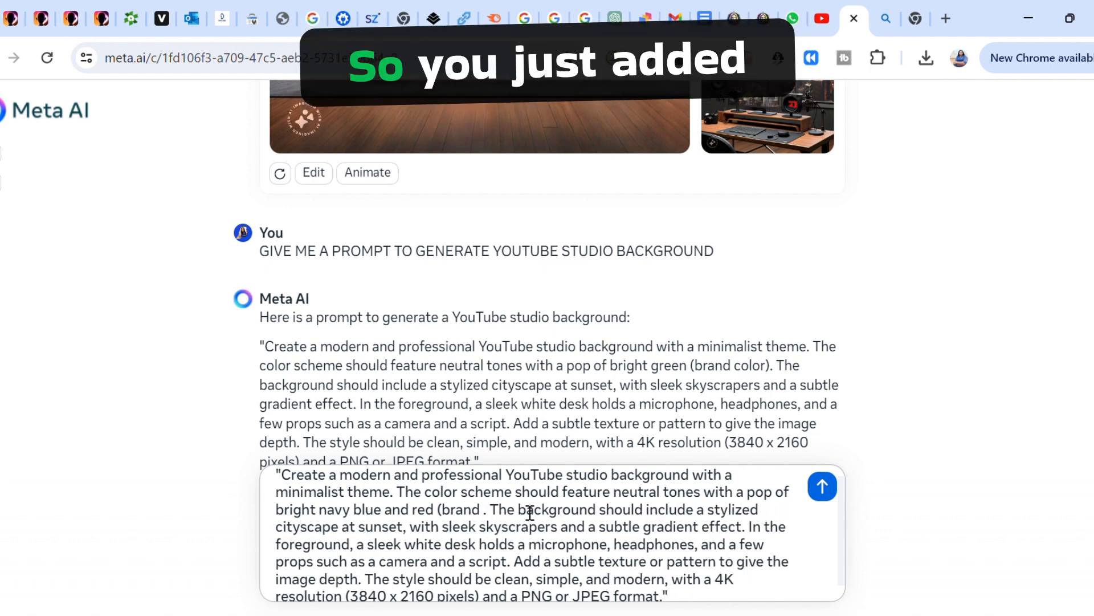
key(BackSpace)
key(BackSpace)
key(BackSpace)
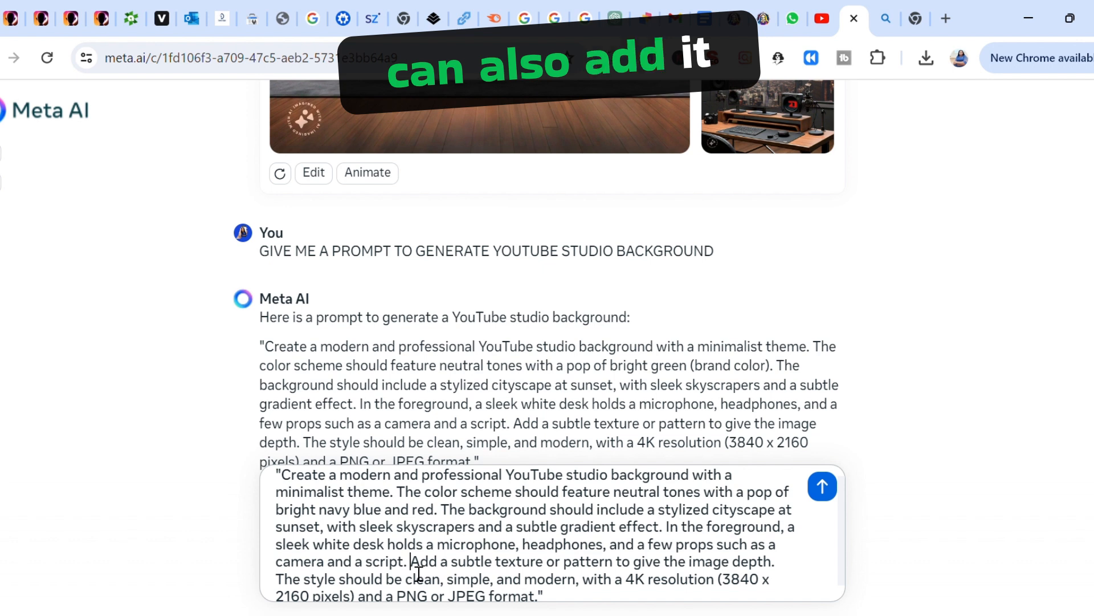
- Insert "It should have a book shelve with youtube logo by the corner" before the sentence about subtle texture
text(It )
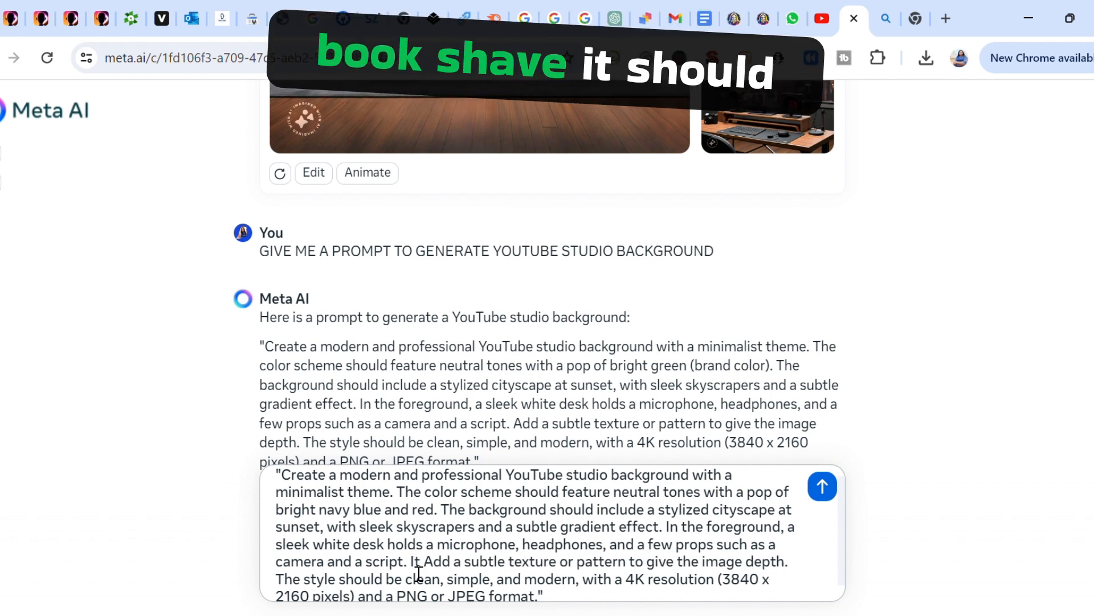
text(shoul)
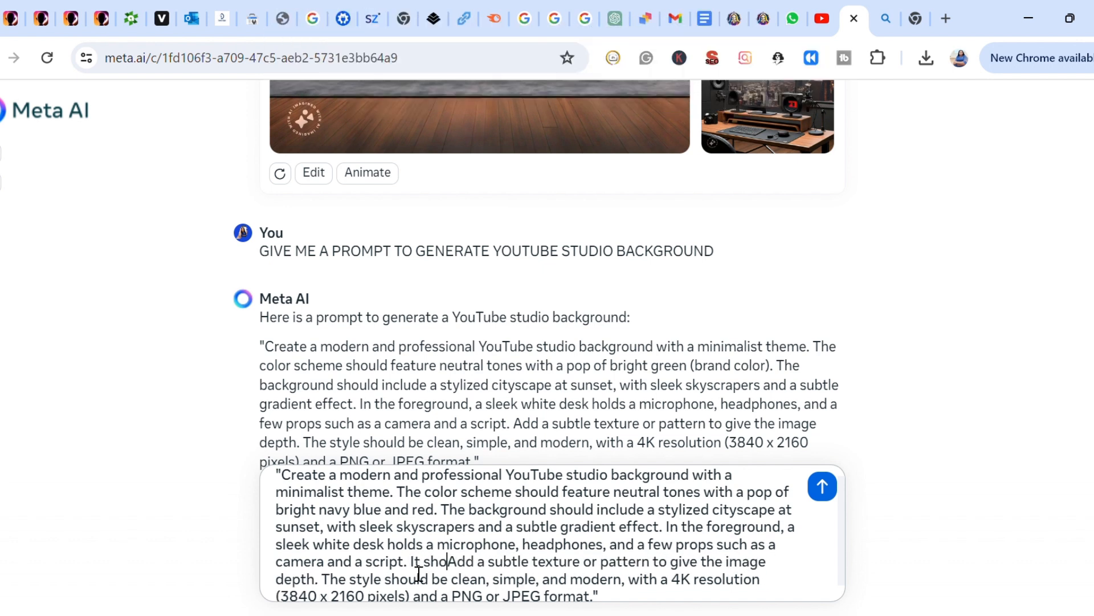
text(d have a)
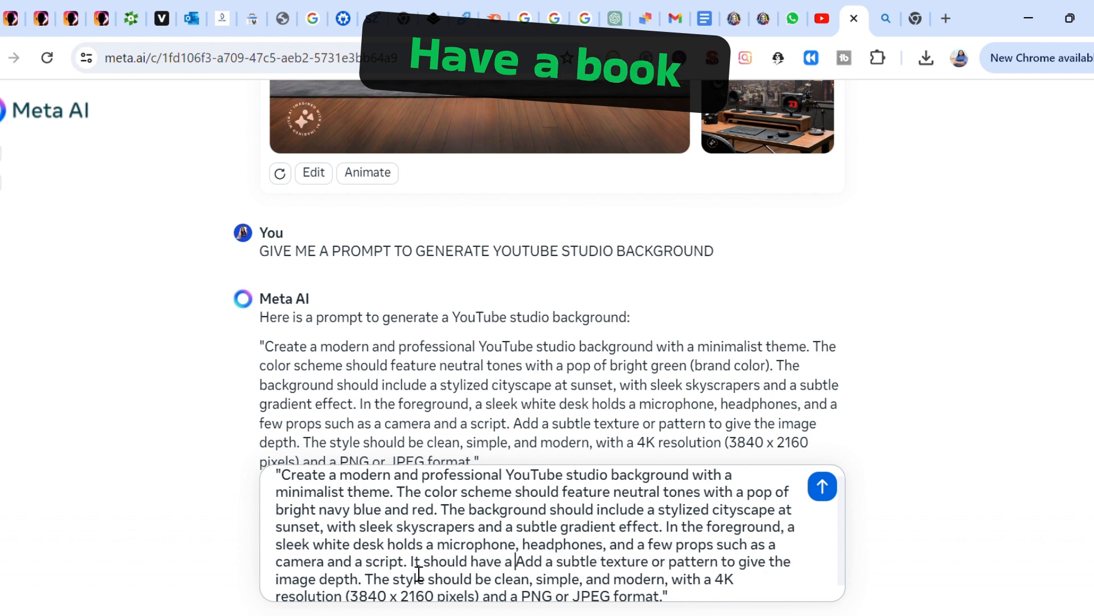
text( book)
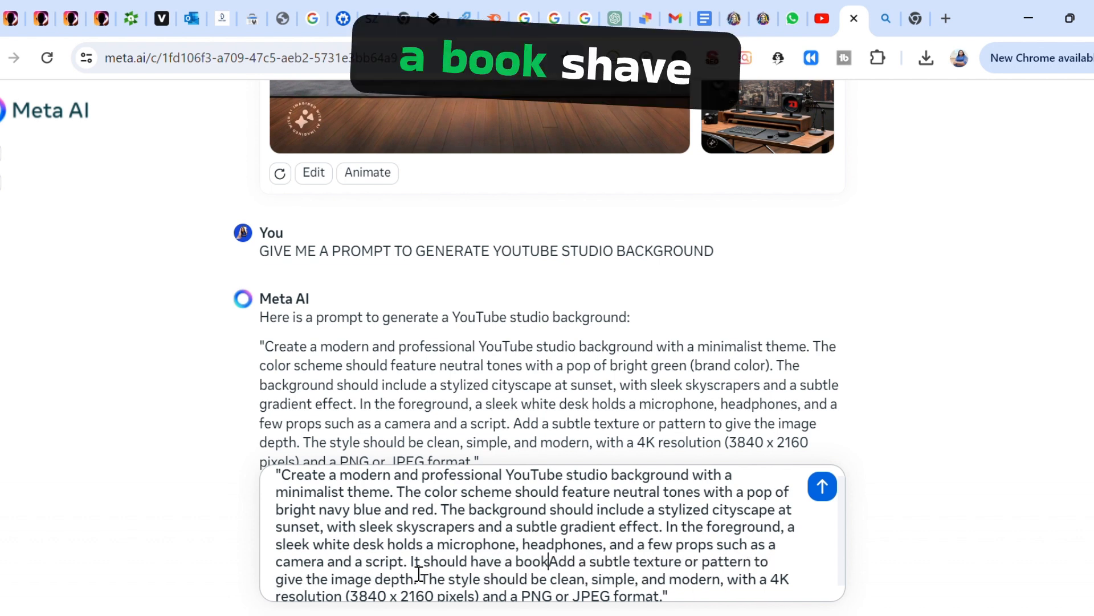
text( shelve)
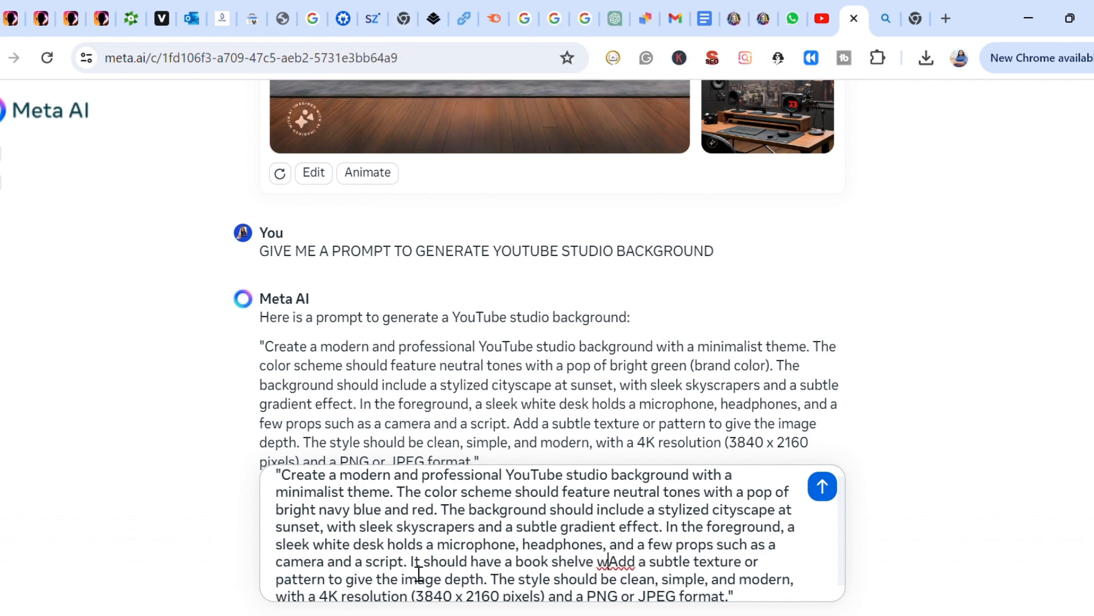
text(with youtube )
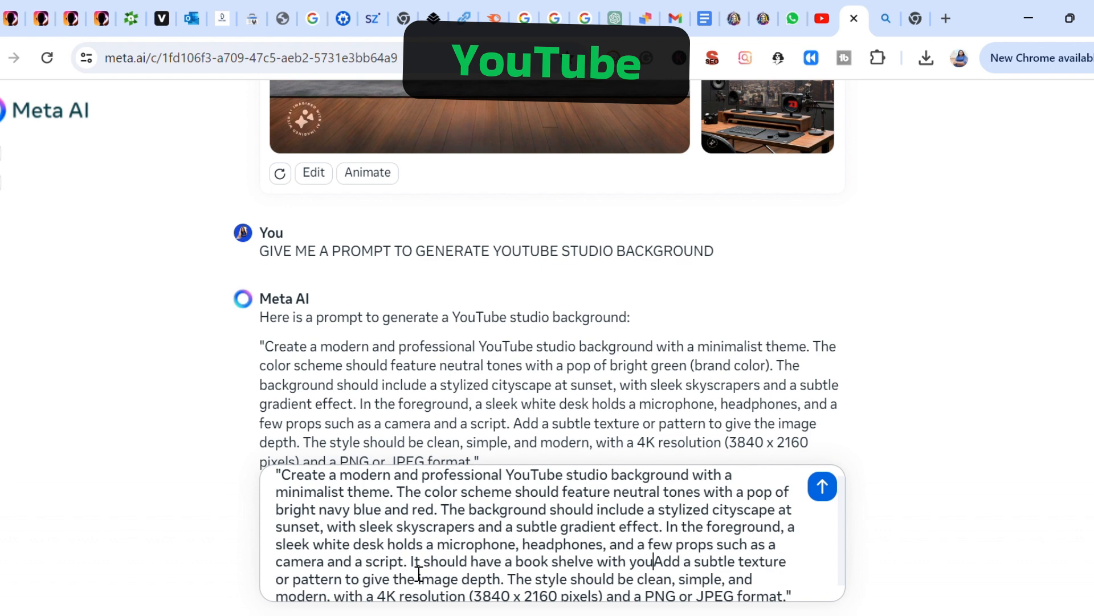
text( log)
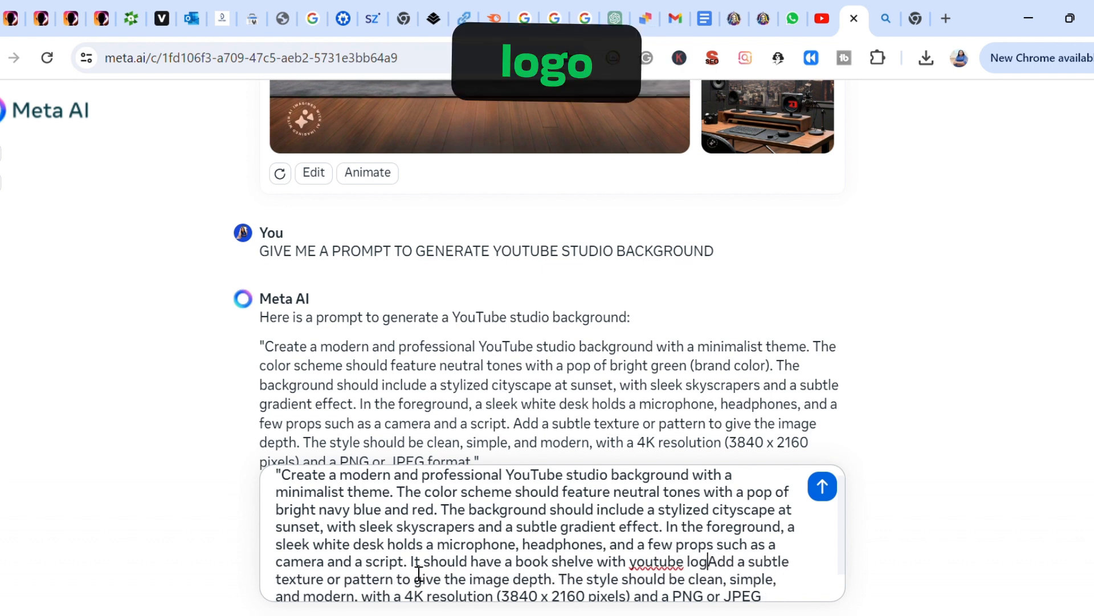
text(o by the cor)
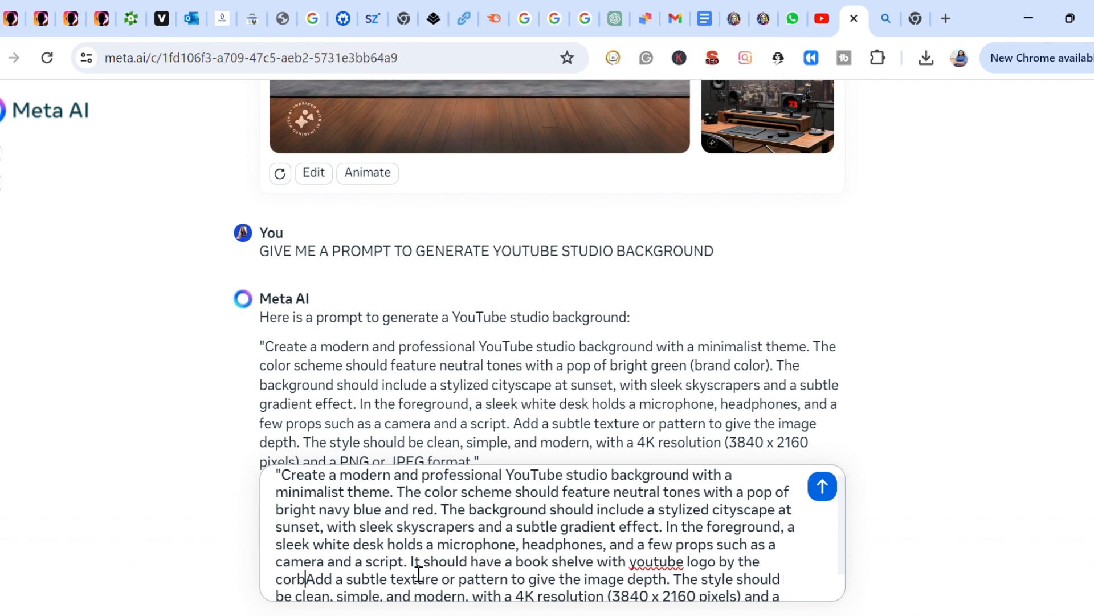
text(ner)
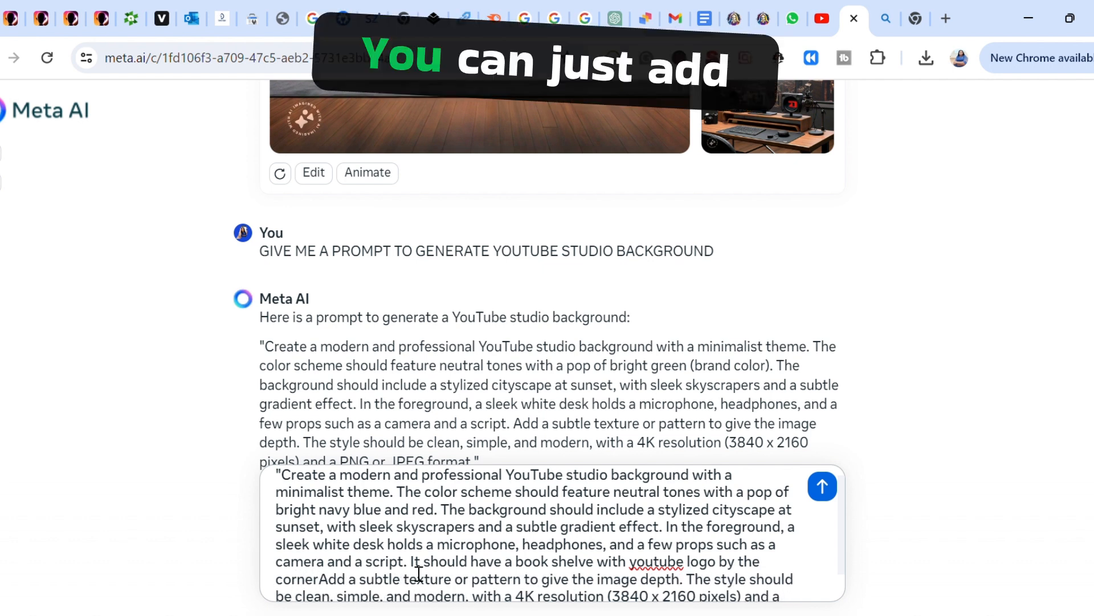
- End the added bookshelf sentence with a period and send the customized studio background prompt to generate the images
text(.)
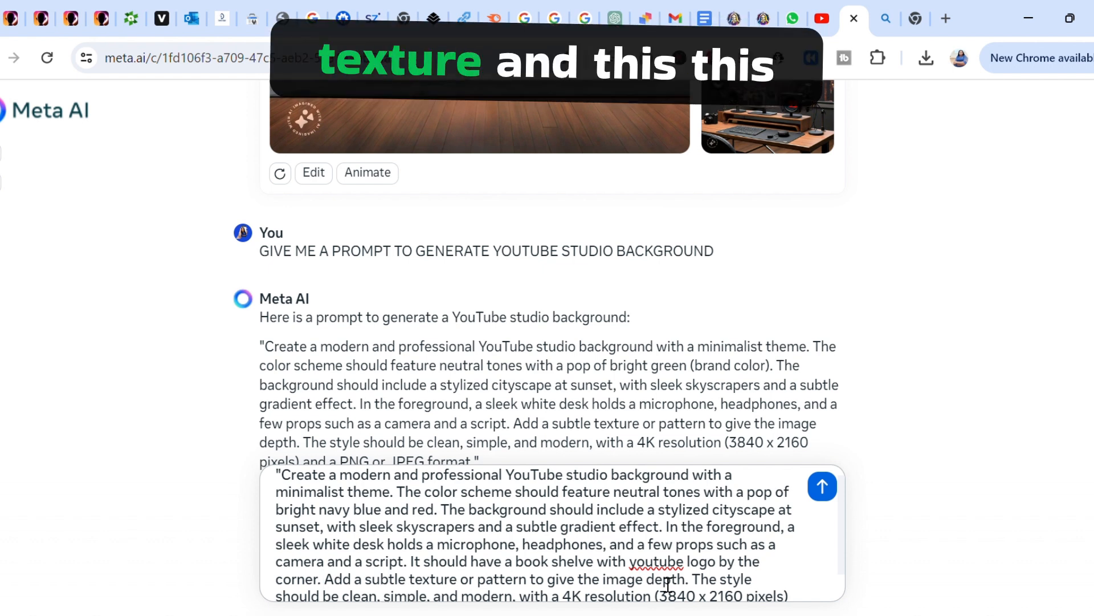
click(807, 598)
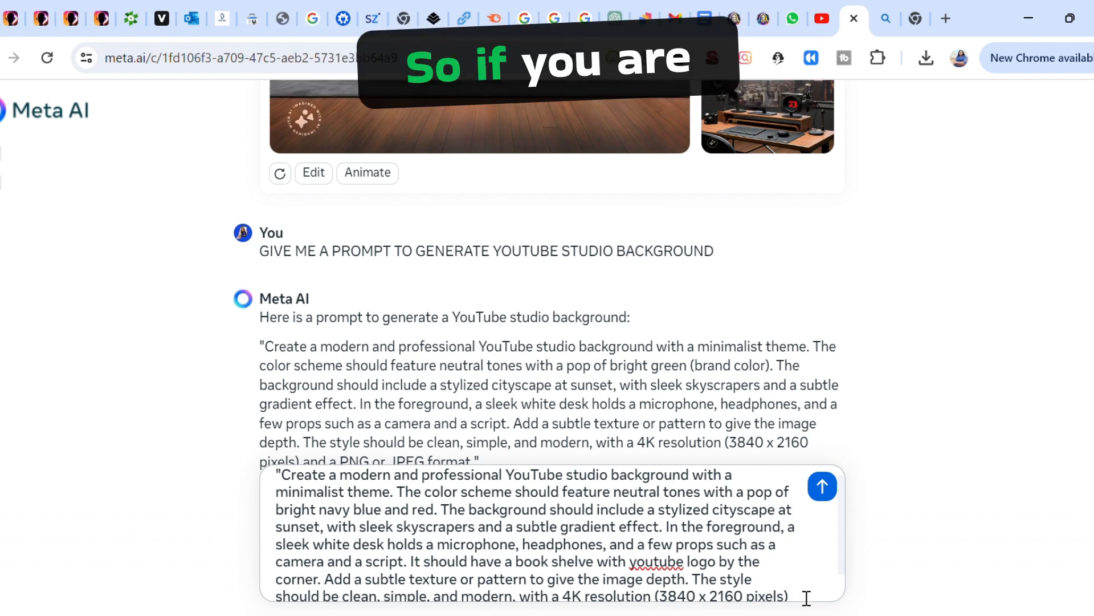
key(Down)
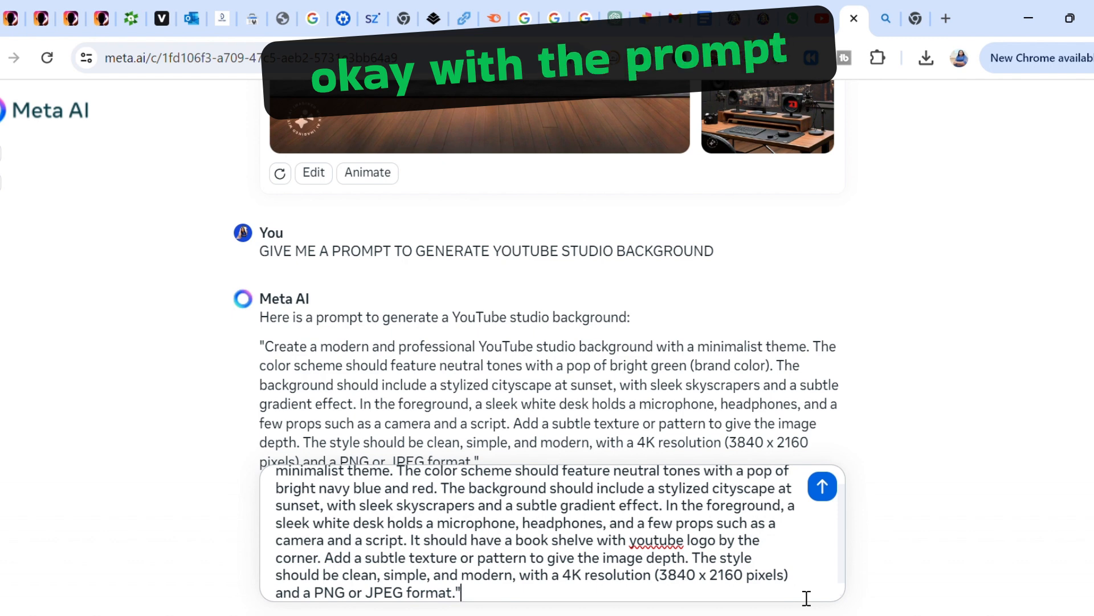
key(Return)
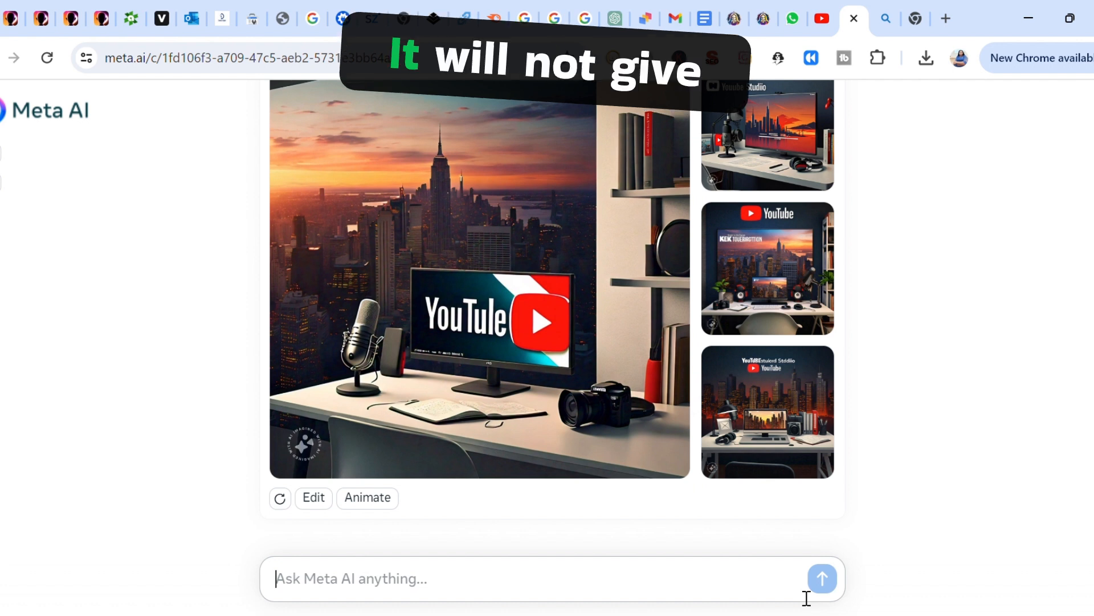
- Open the large generated image with the sunset skyline, desk monitor and bookshelf, and download it
click(1064, 575)
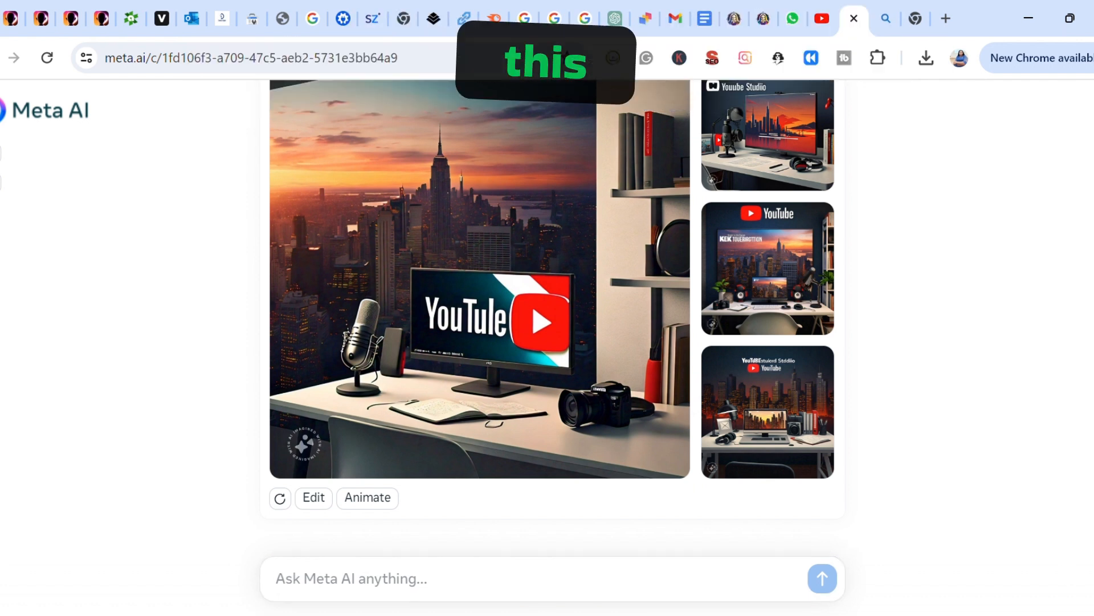
scroll(551, 308, up, 1)
scroll(552, 317, up, 1)
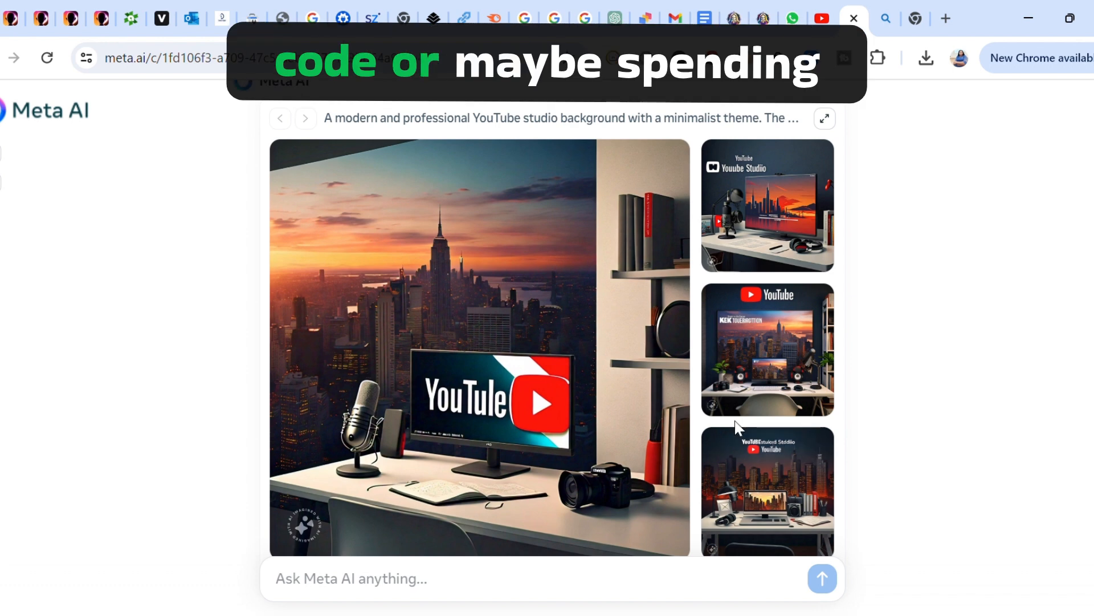
click(584, 407)
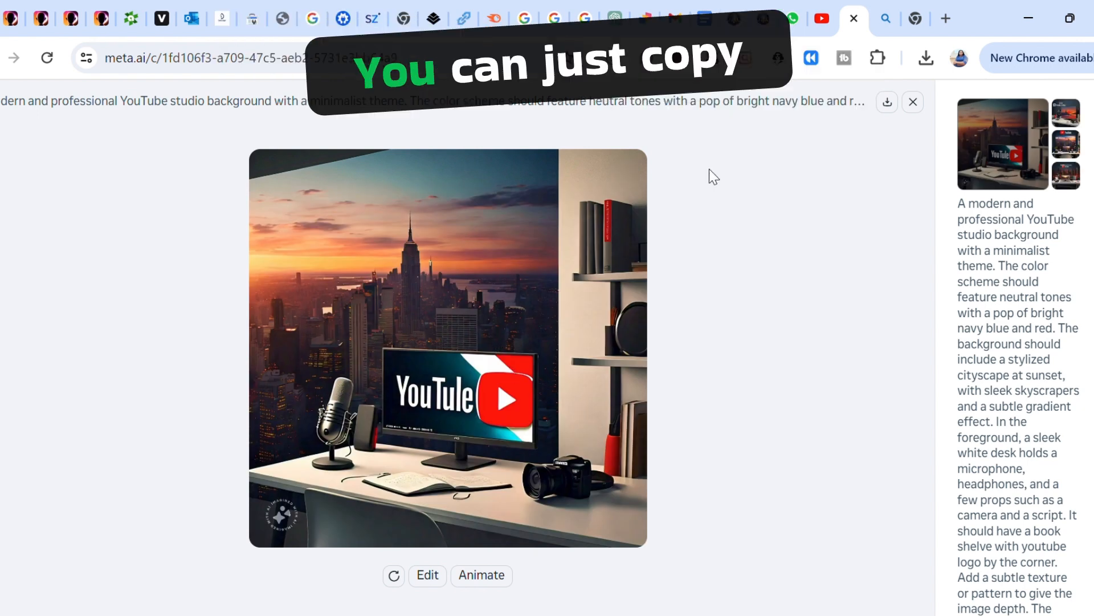
click(893, 107)
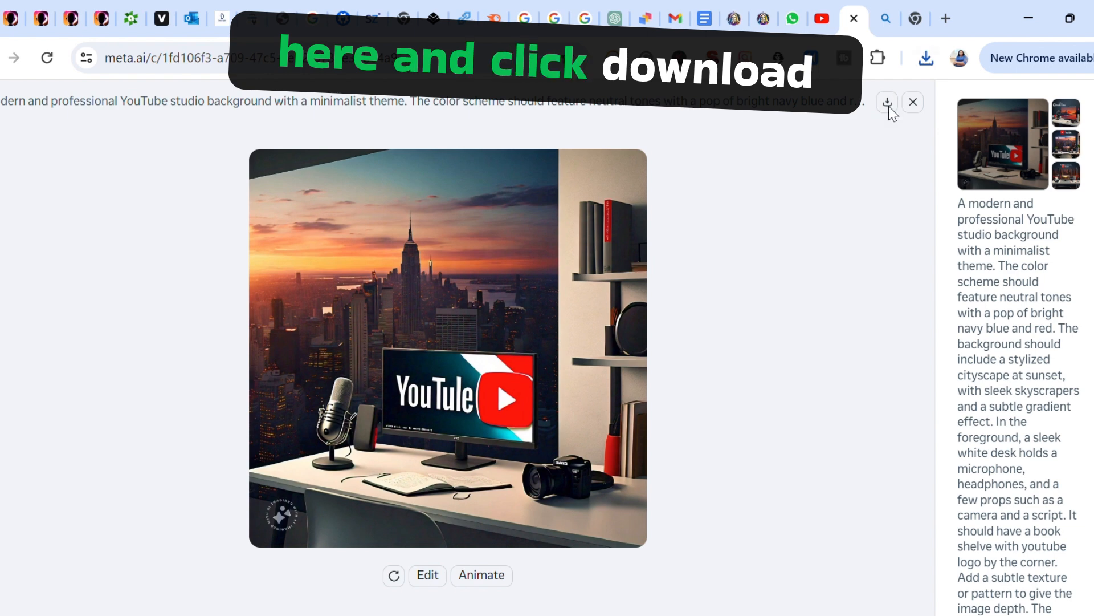
- Open the generated image with the desk lamp and laptop before a dark skyline, download it, and return to the chat
click(1075, 178)
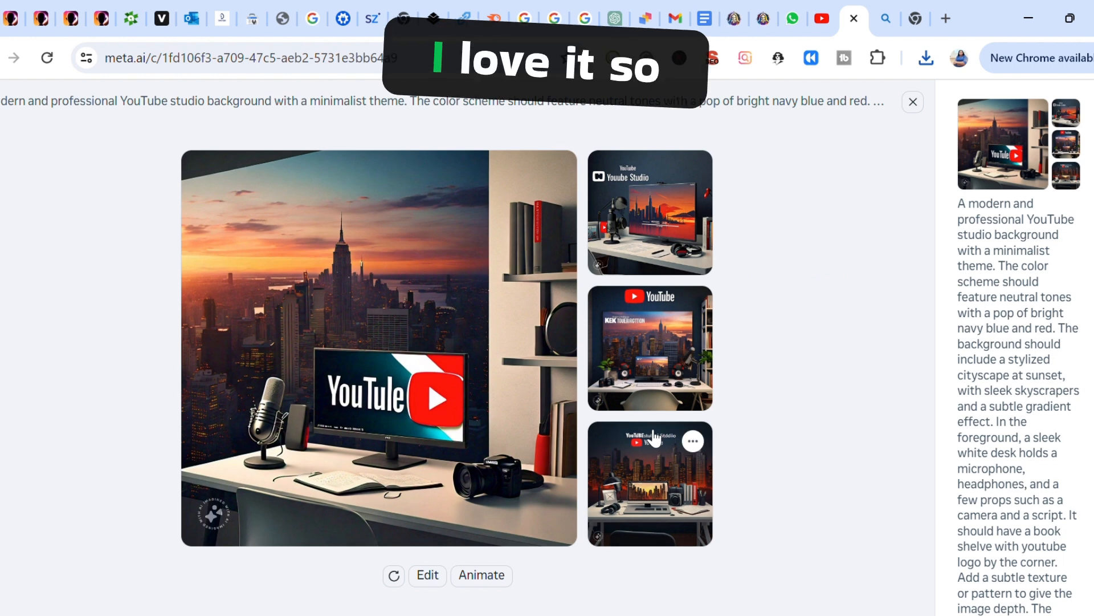
click(634, 481)
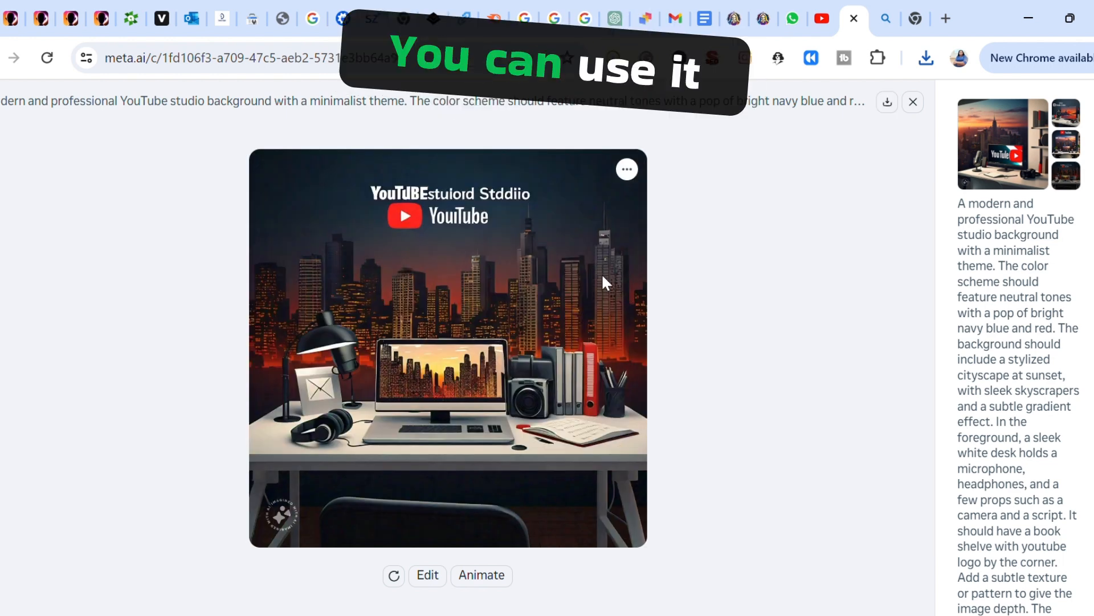
click(888, 104)
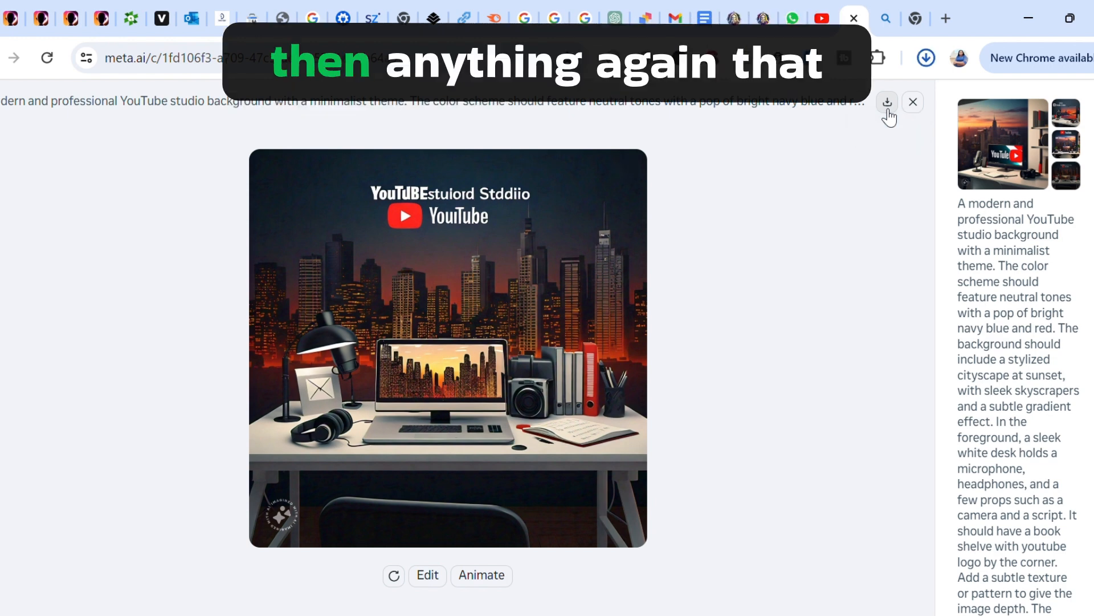
click(1074, 151)
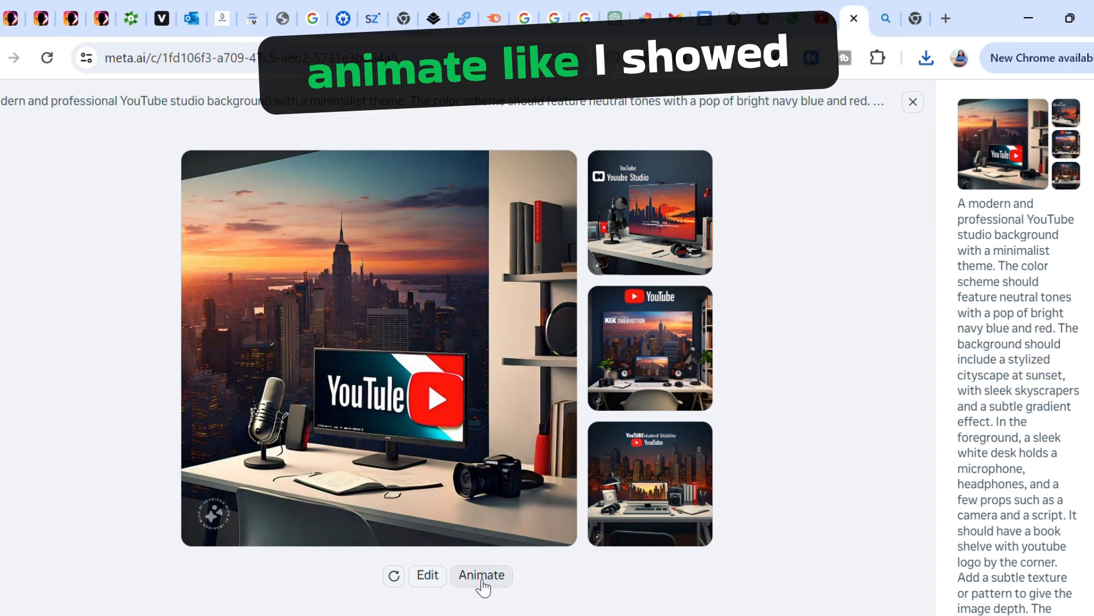
click(912, 110)
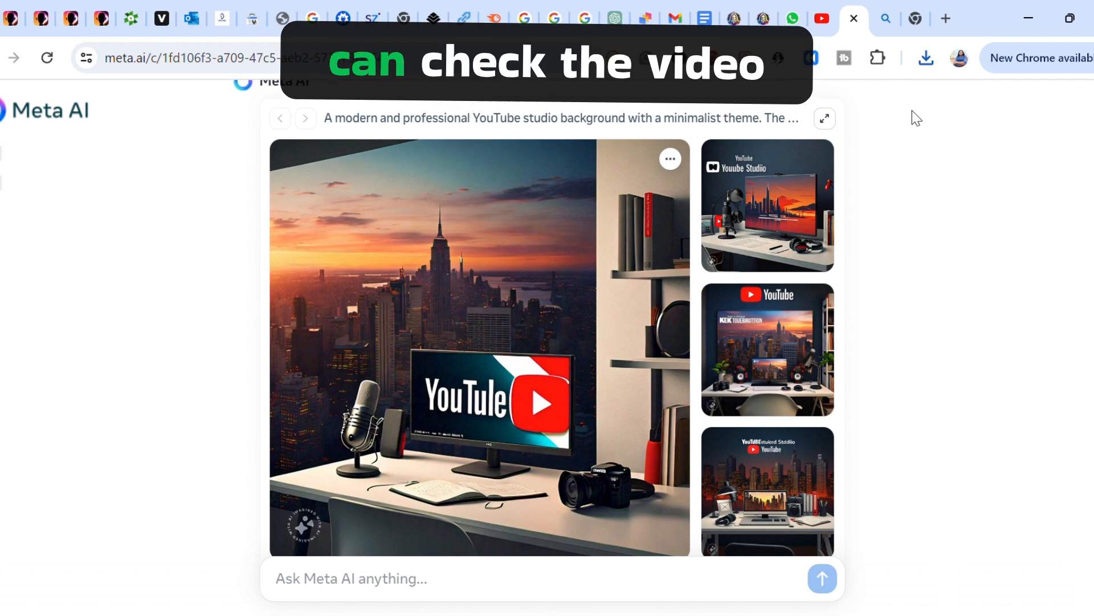